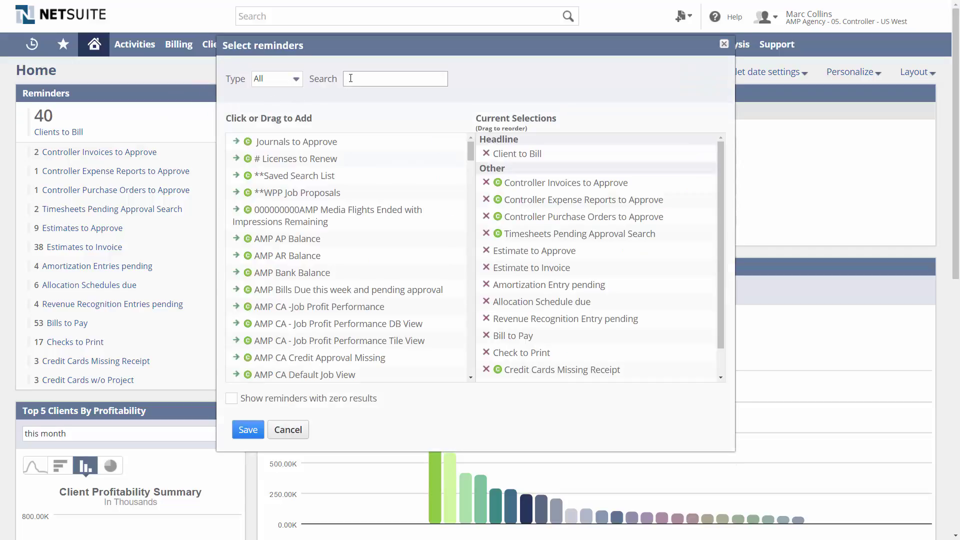
Find the overdue reminders, add Invoices Overdue to the selected reminders and save the selection.
text(Overdue)
click(299, 159)
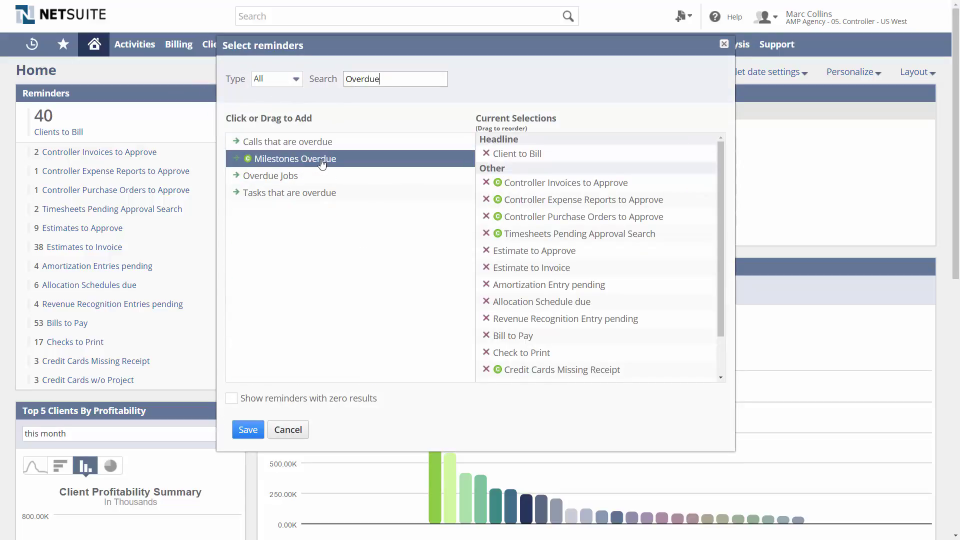
click(248, 430)
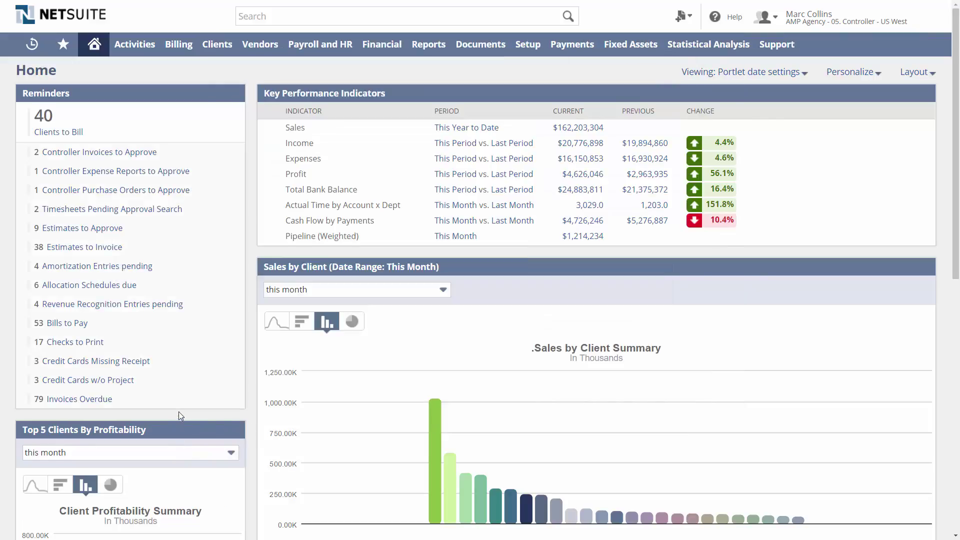
Display the Invoices Overdue reminder as a headline, with a yellow highlighting rule for values greater than or equal to 25, and save it.
click(225, 399)
click(381, 231)
click(380, 279)
click(550, 283)
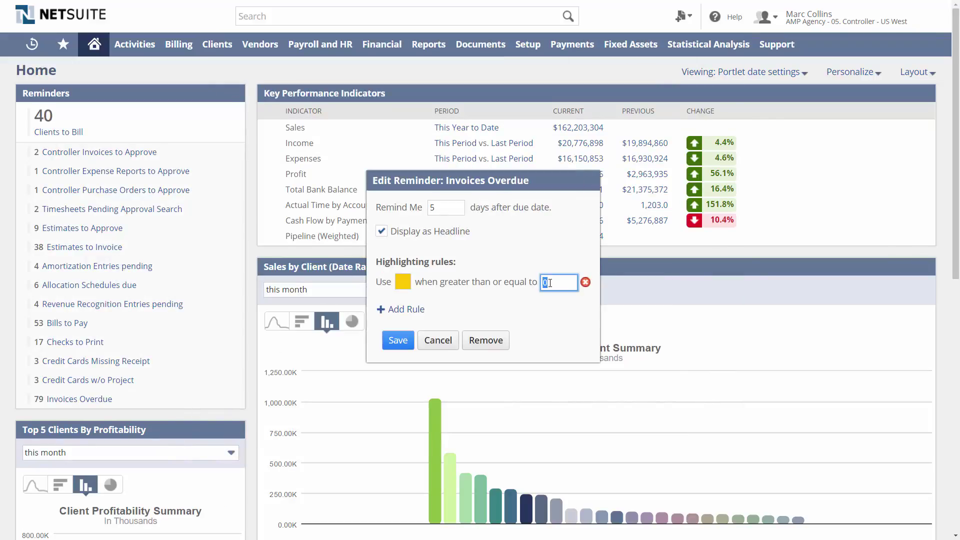
text(25)
click(396, 338)
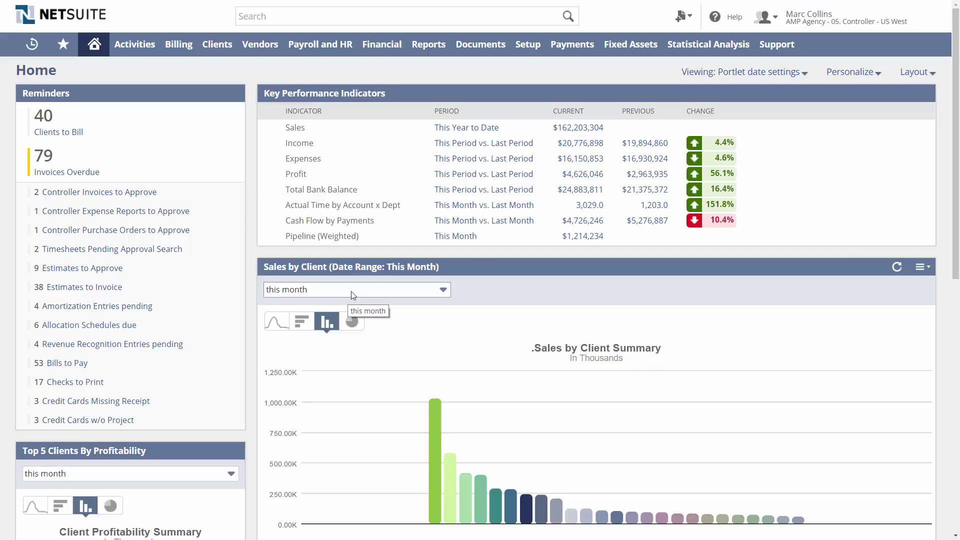
Add the standard Receivables KPI to the Key Performance Indicators setup.
mouse_move(921, 93)
click(922, 111)
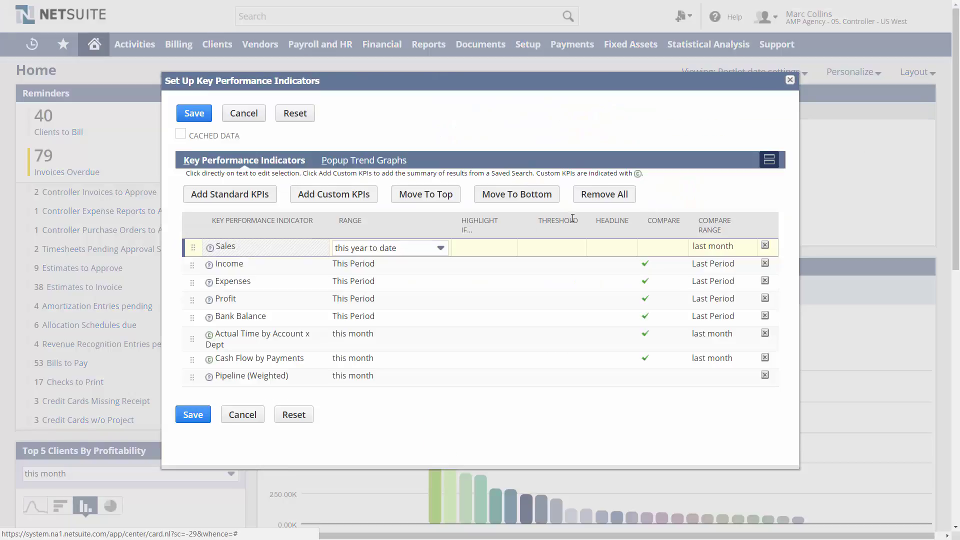
click(229, 194)
text(Receiv)
click(415, 166)
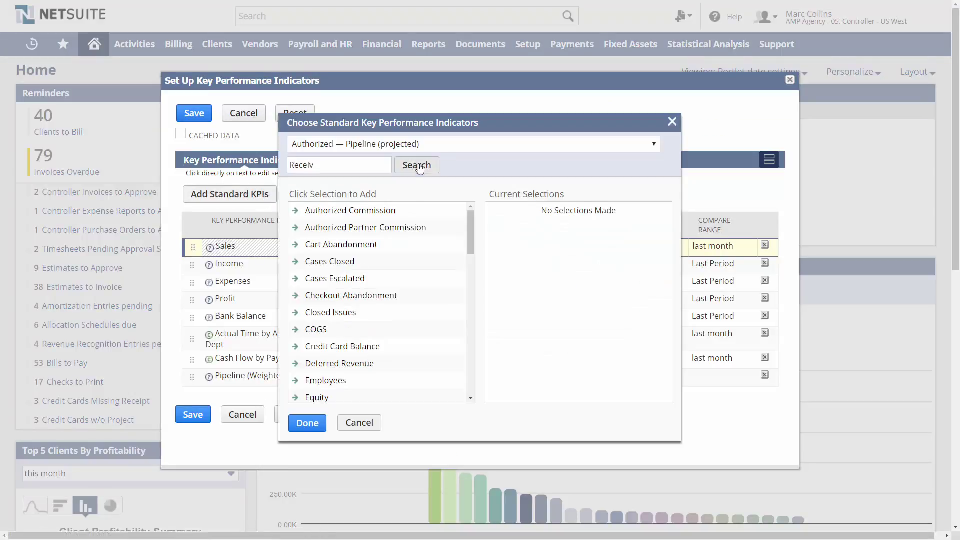
click(308, 402)
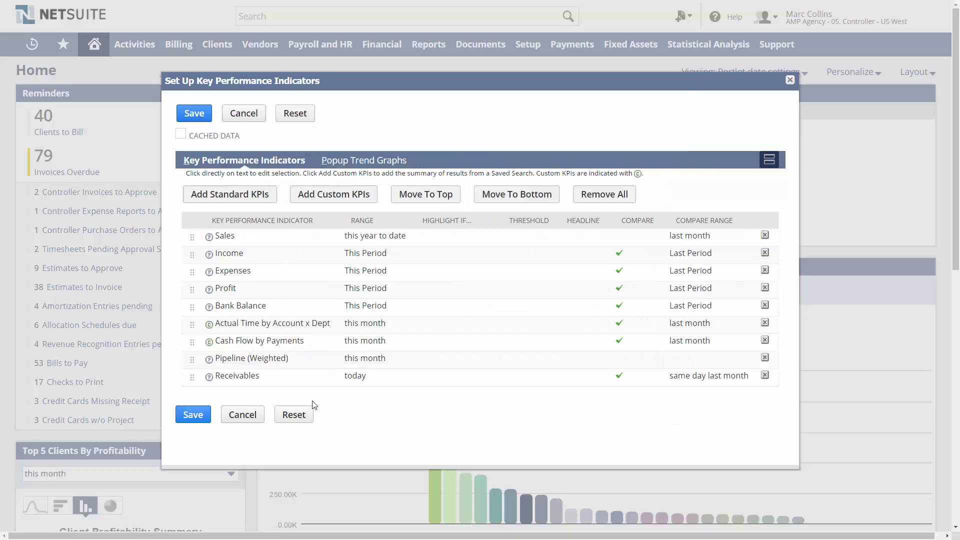
Move the Receivables KPI directly above Bank Balance and save the KPI setup.
click(194, 399)
drag(195, 398, 197, 318)
click(193, 440)
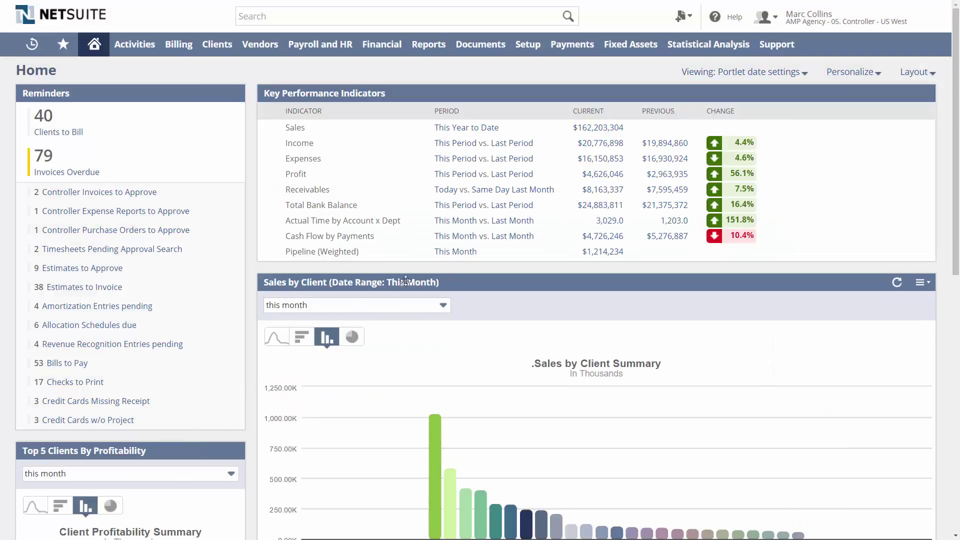
Add a KPI Meter portlet to the dashboard, set it to Receivables, and finish personalizing.
click(848, 72)
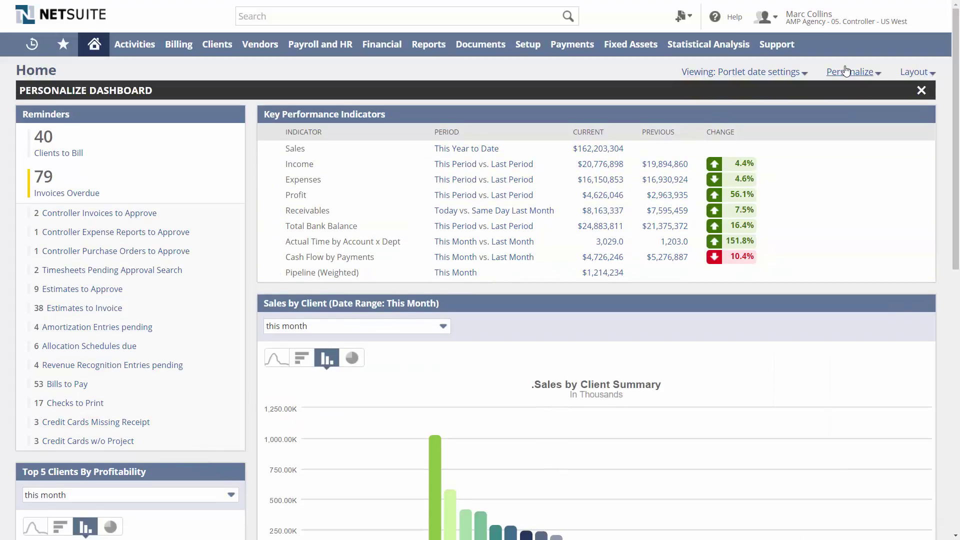
click(241, 189)
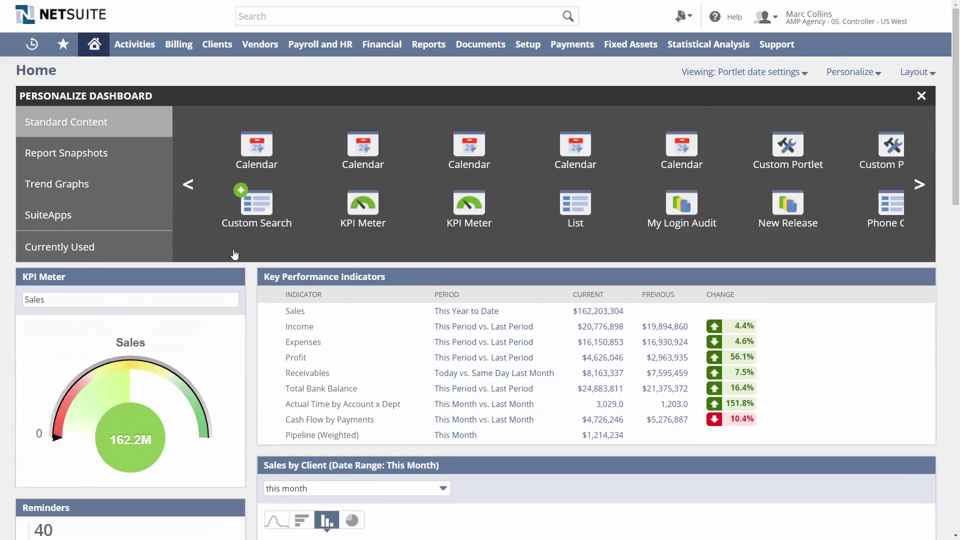
click(98, 302)
text(r)
click(96, 316)
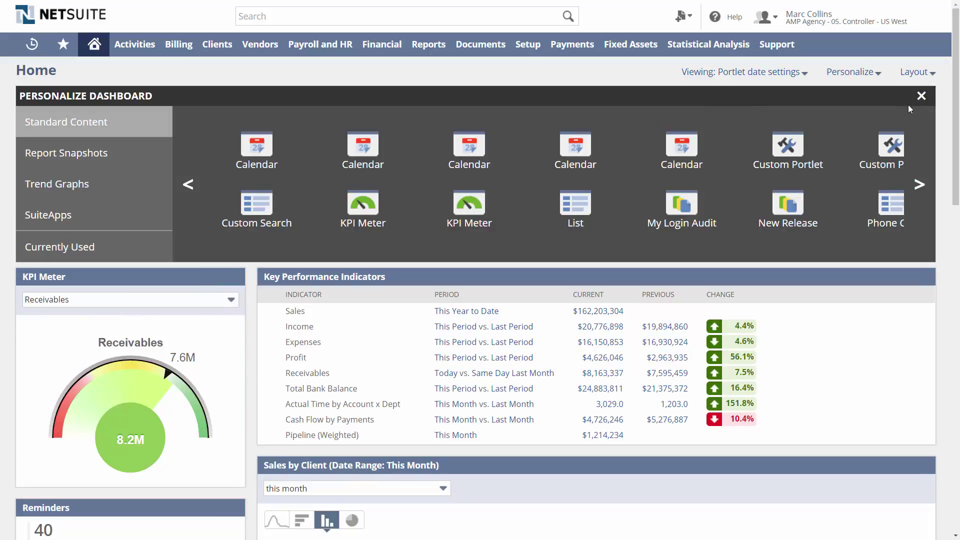
click(921, 95)
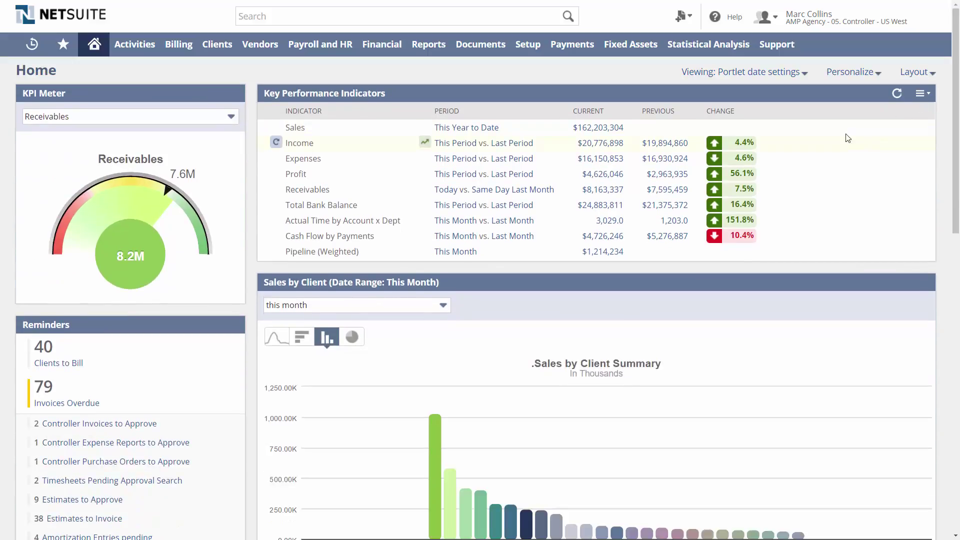
Open the A/R Aging Summary behind the Receivables KPI and review its aging options.
click(608, 190)
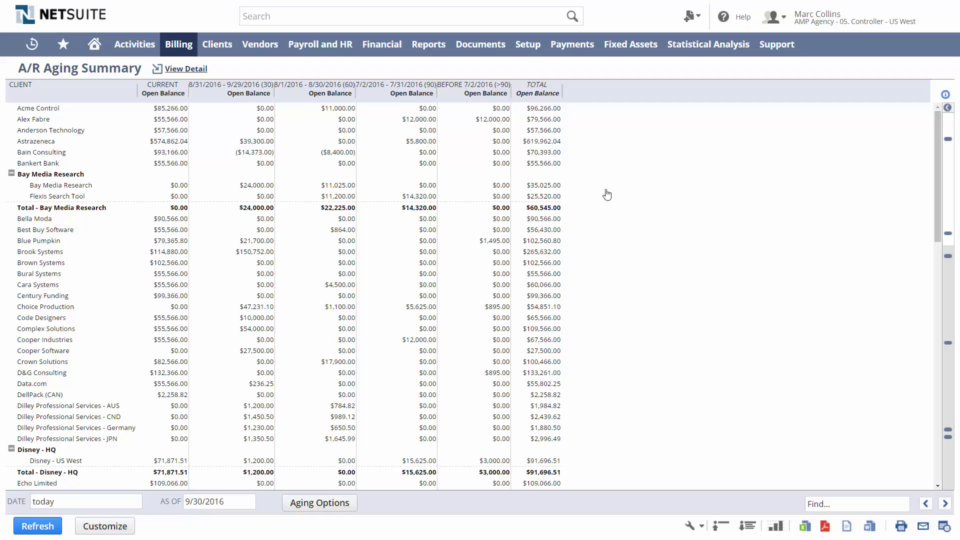
click(337, 504)
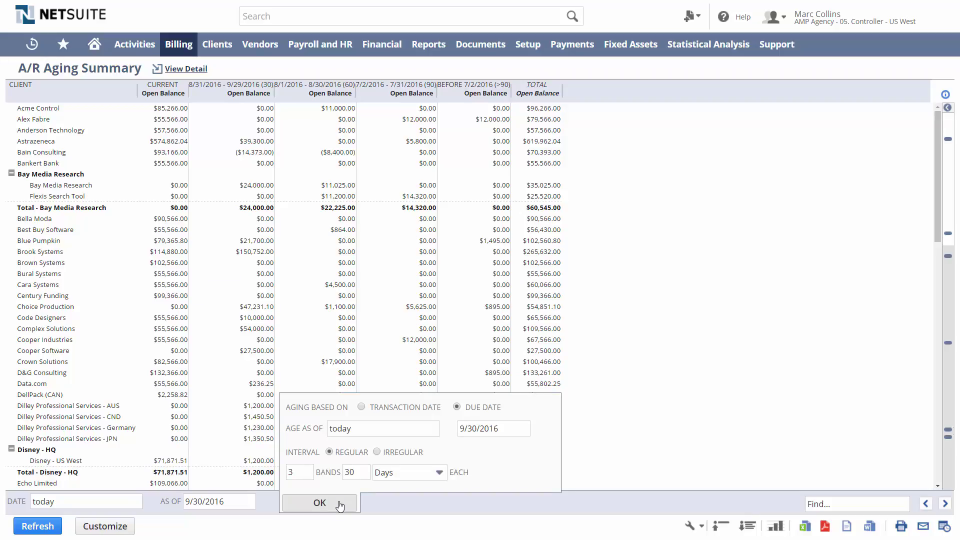
click(339, 503)
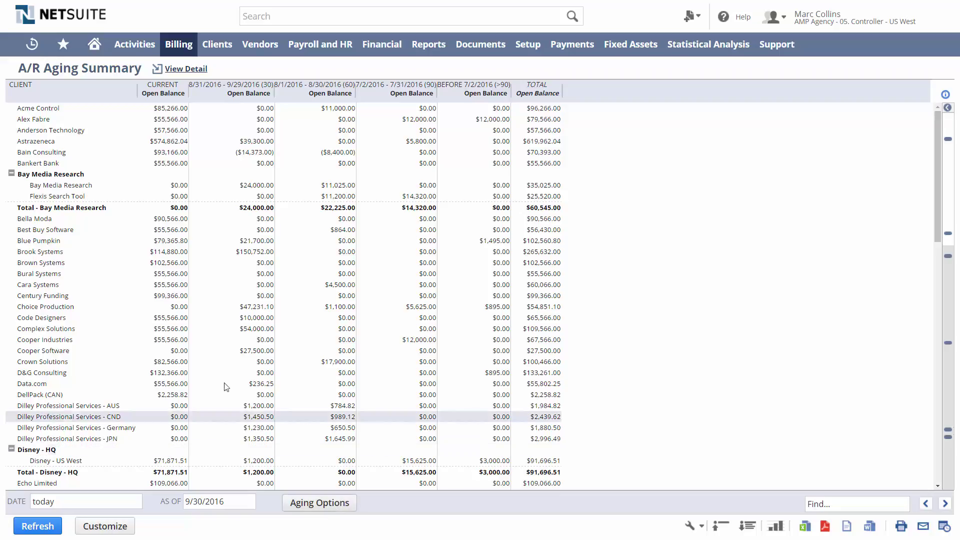
Open the Astrazeneca client record for editing and start a new custom field from its form.
click(49, 143)
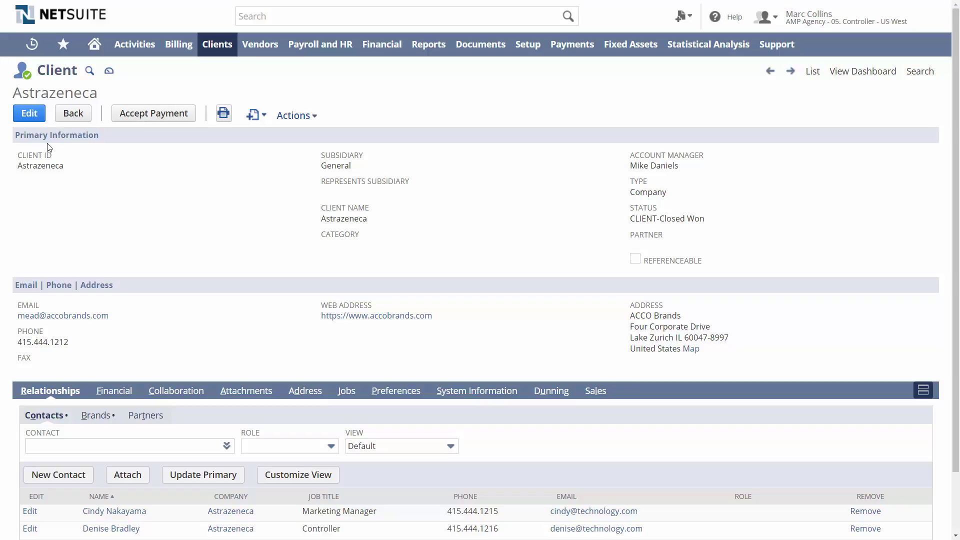
click(29, 115)
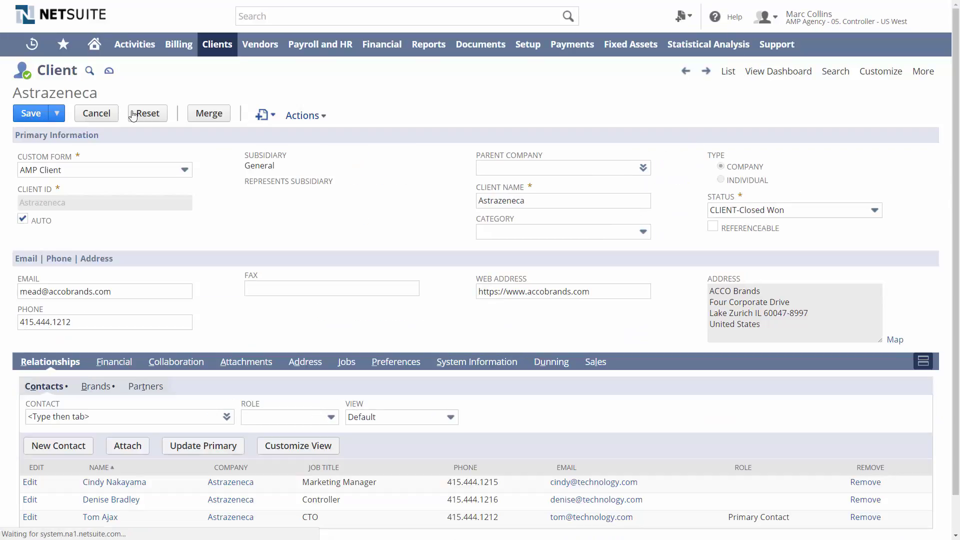
mouse_move(880, 74)
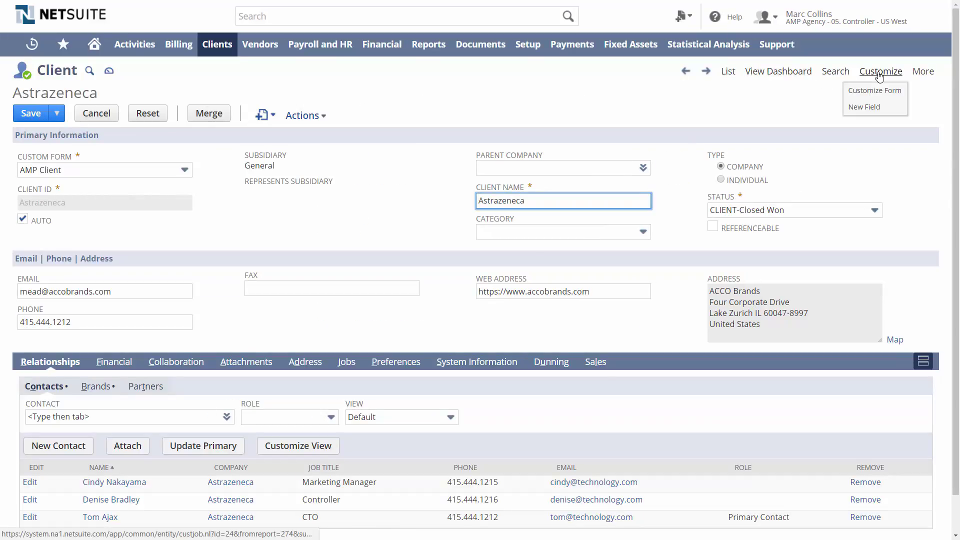
click(888, 109)
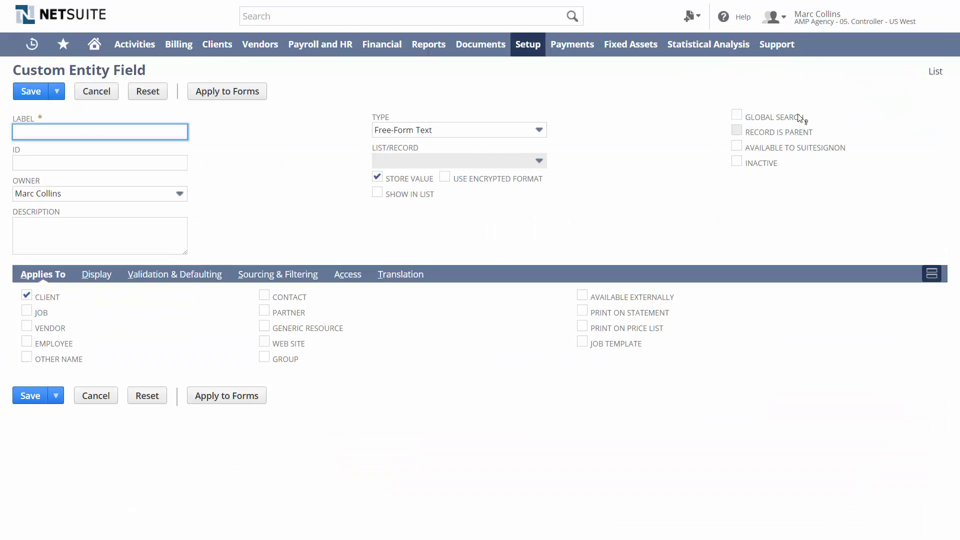
Label the custom entity field Vertical and set its type to List/Record.
text(Vertical)
click(539, 130)
key(l)
key(Return)
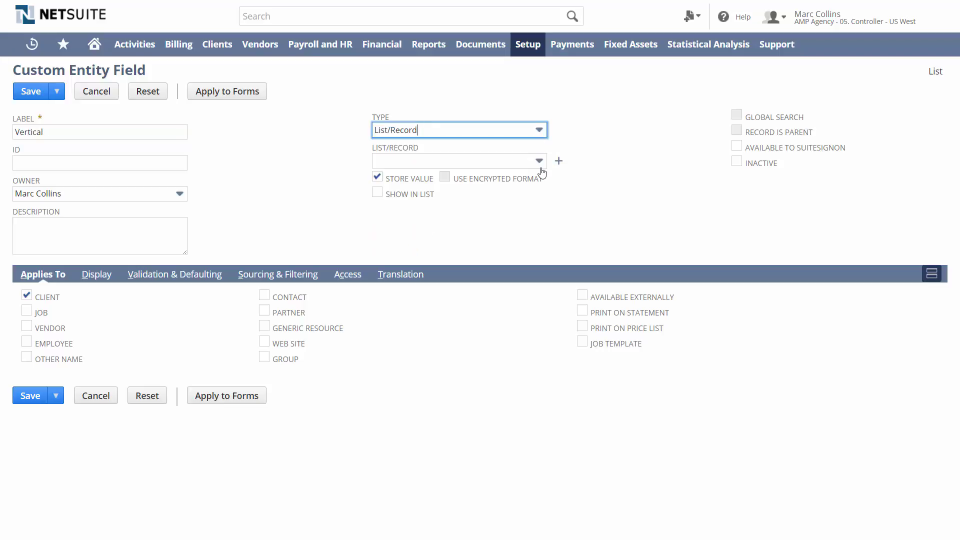
Create and save a custom list named Vertical Subset for the field, with the values Pharmaceutical, Technology and Consumer Goods.
click(555, 161)
text(Vertical Subset)
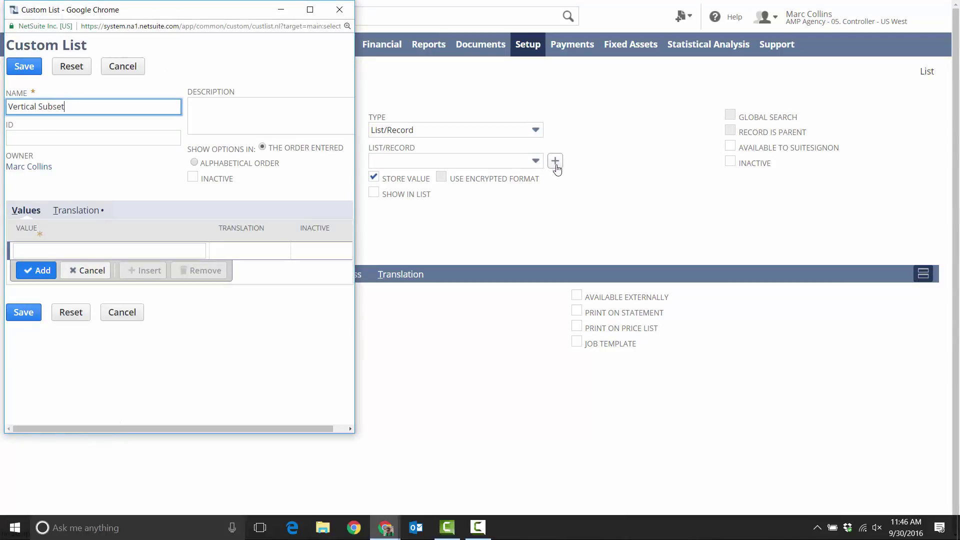
click(302, 244)
text(Pharmaceutical)
key(Return)
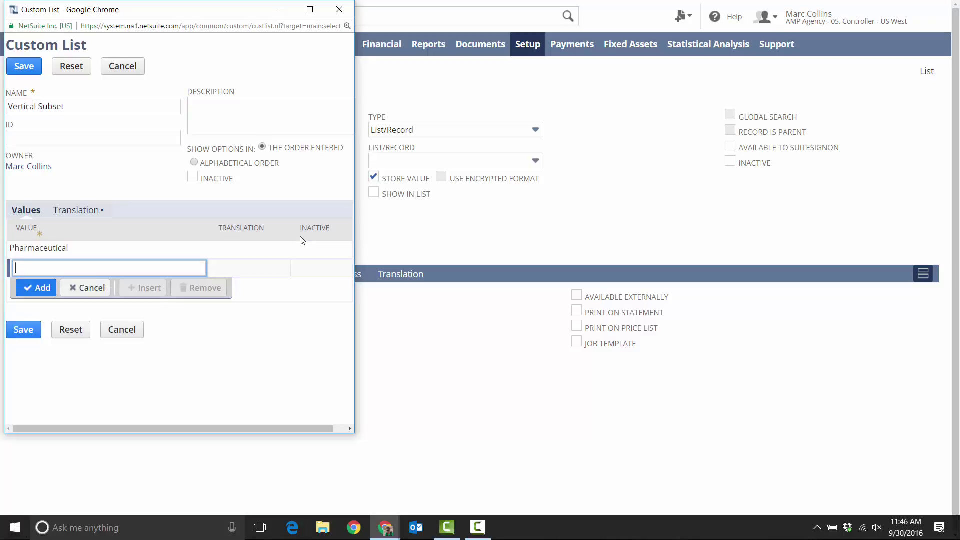
text(Technology)
key(Return)
text(Consume)
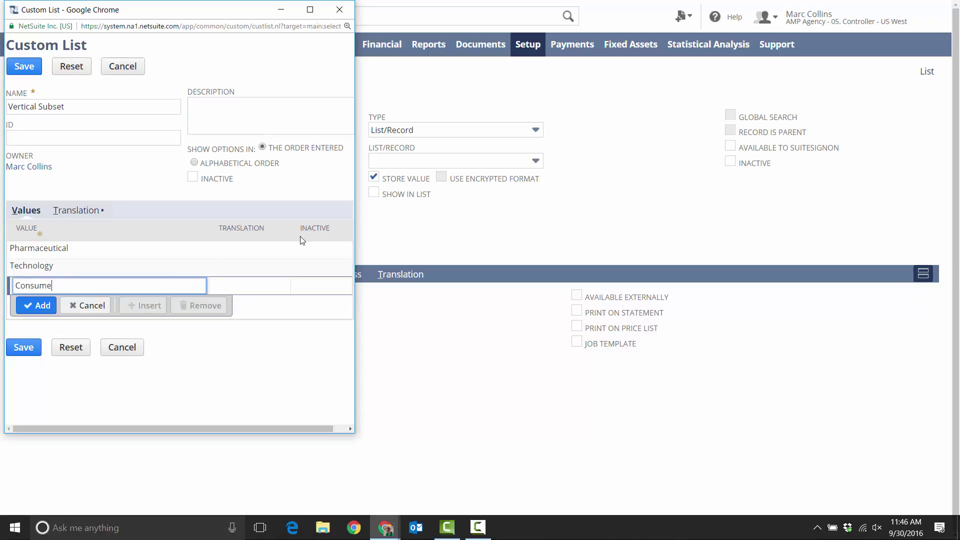
text(r Goods)
key(Return)
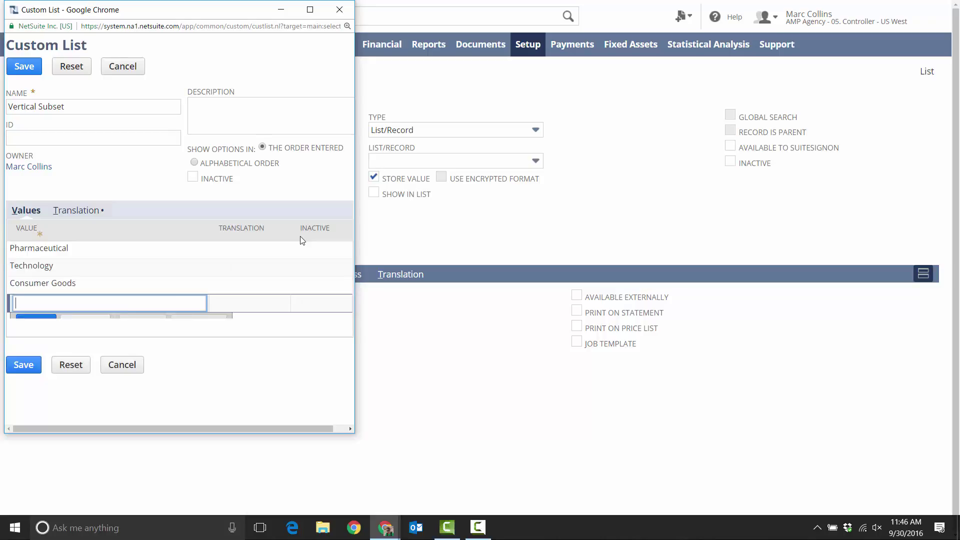
click(24, 366)
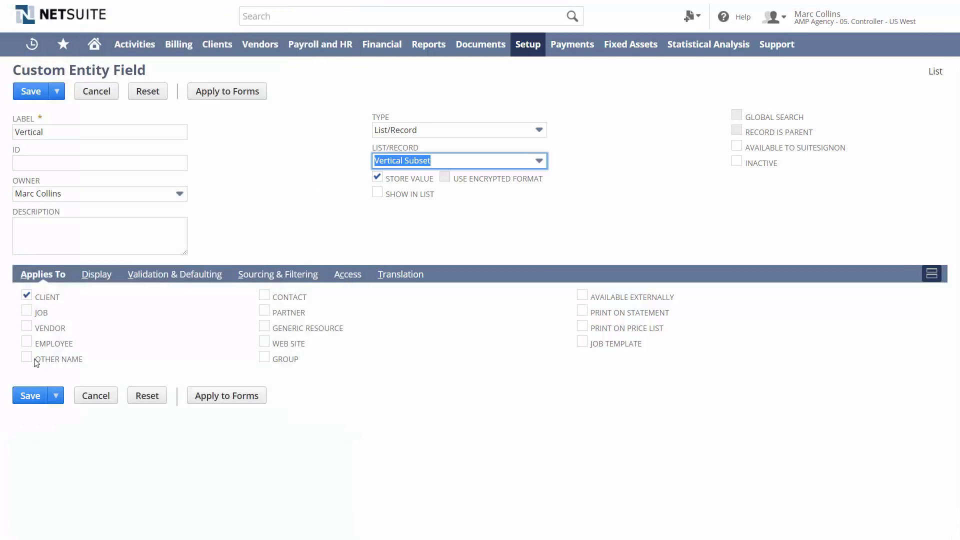
Place the Vertical field on the Main subtab with the help text "Enter the vertical this customer belongs to for proper processing and reporting" and save it.
click(96, 275)
click(100, 342)
key(m)
key(Return)
click(553, 326)
text(Enter the vertical this)
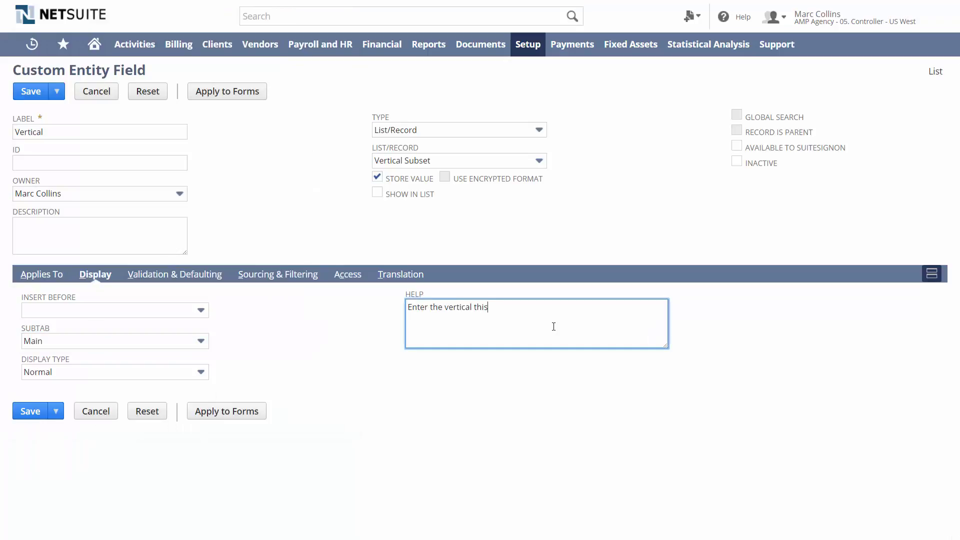
text( customer belongs to for proper processing )
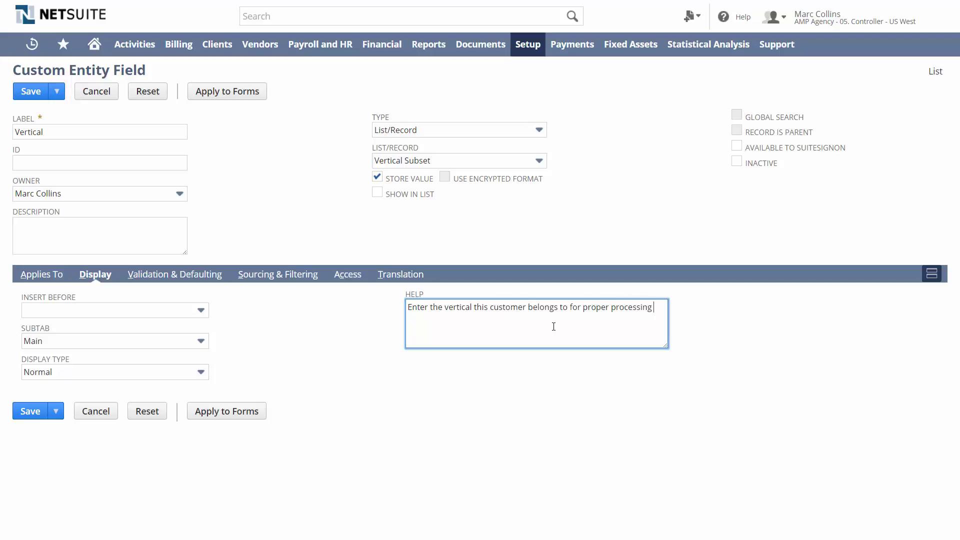
text(and reporting)
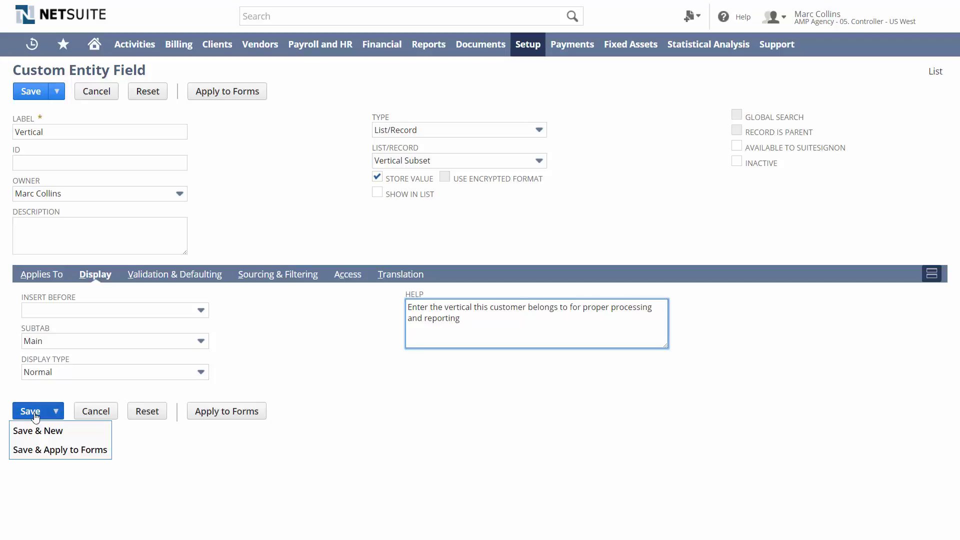
click(33, 413)
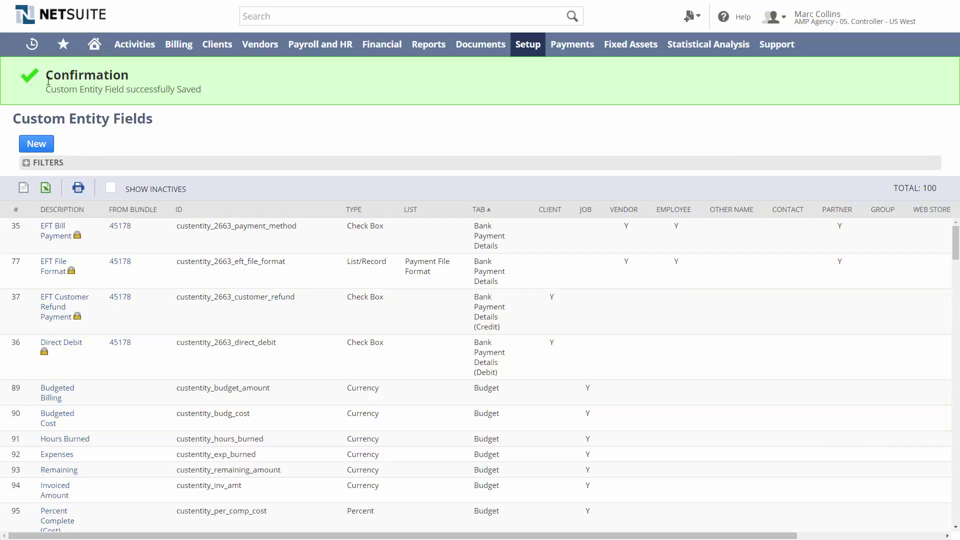
Return to editing the Astrazeneca client record and view the Vertical field's help text.
mouse_move(39, 51)
mouse_move(160, 91)
click(236, 92)
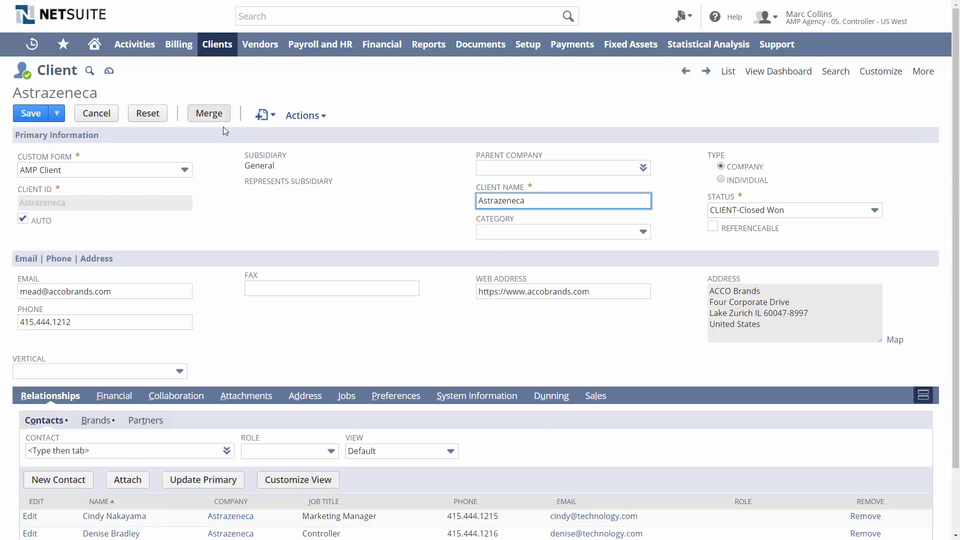
click(37, 359)
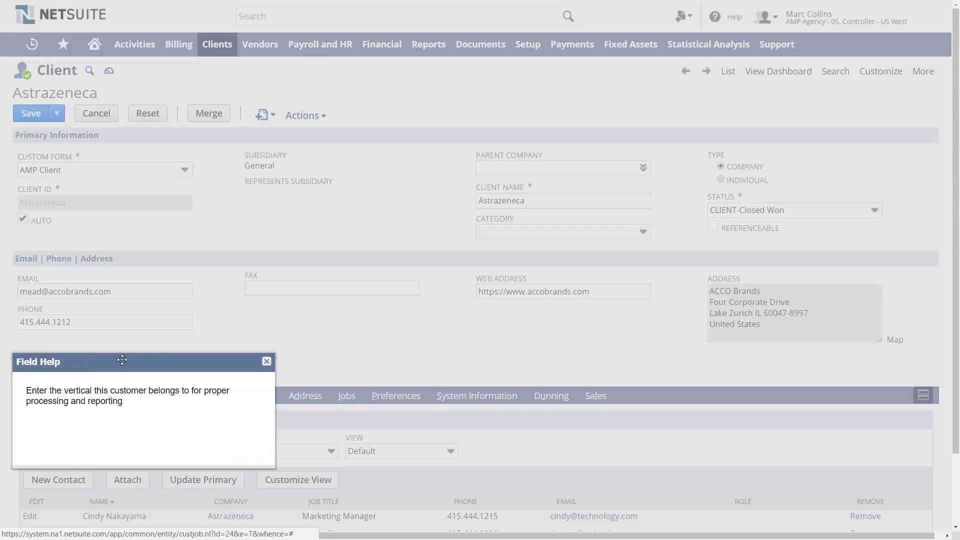
click(266, 361)
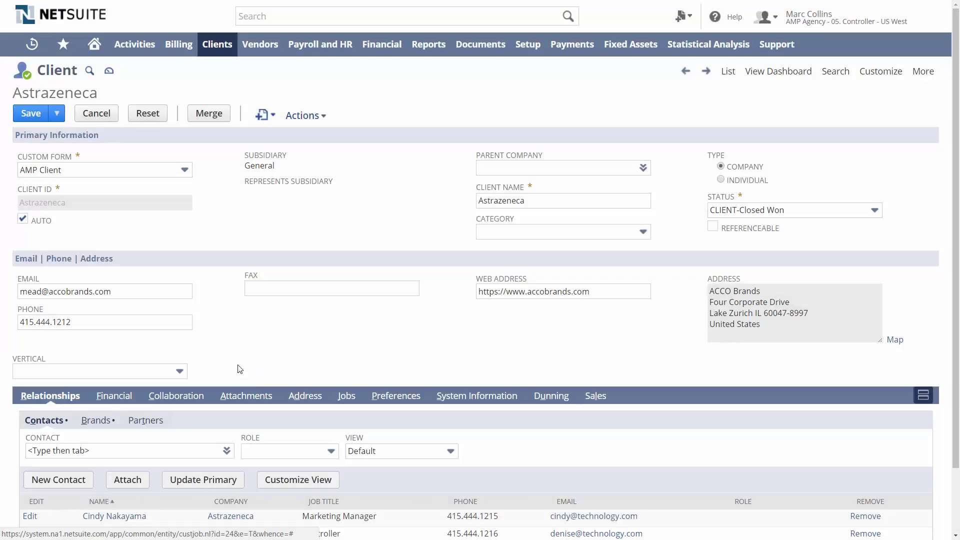
Set the Astrazeneca client's Vertical field to Pharmaceutical and save the record.
click(180, 372)
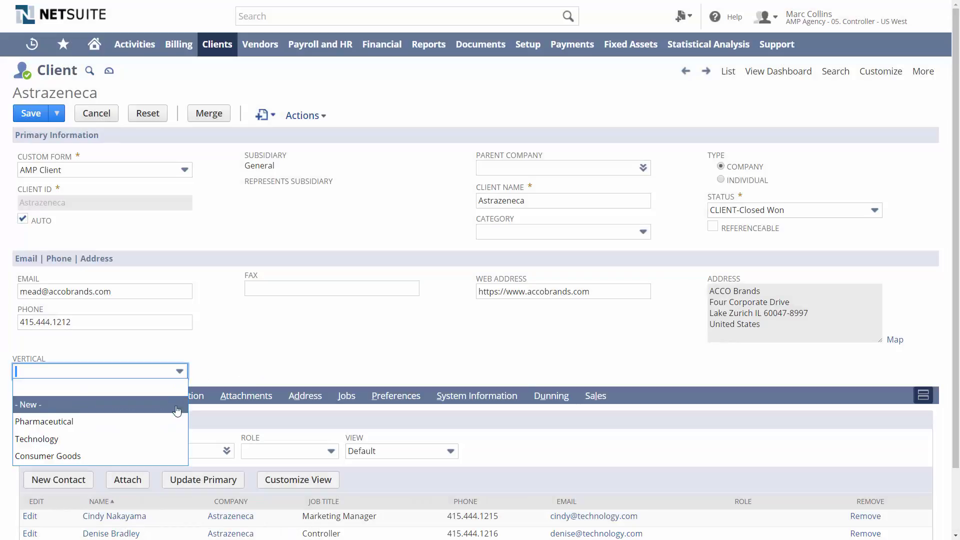
click(169, 421)
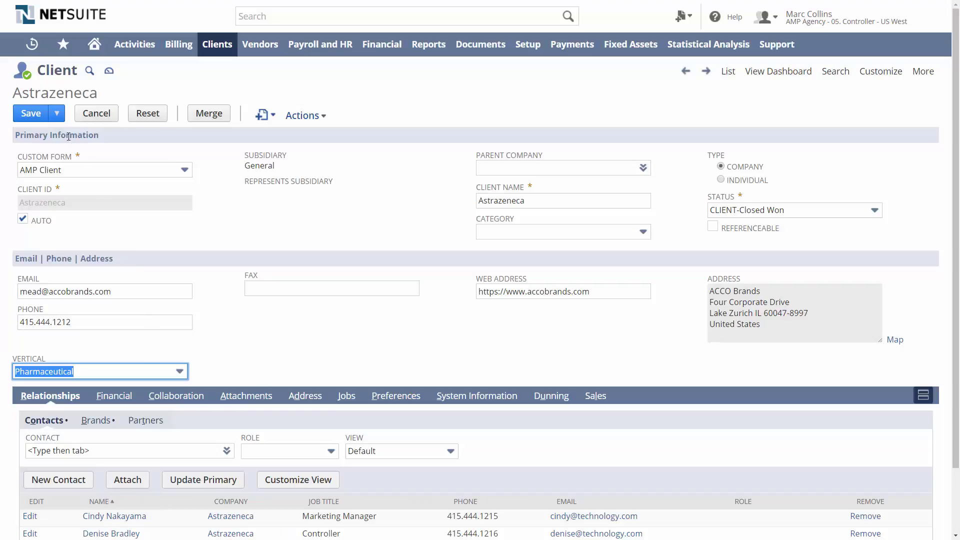
click(37, 116)
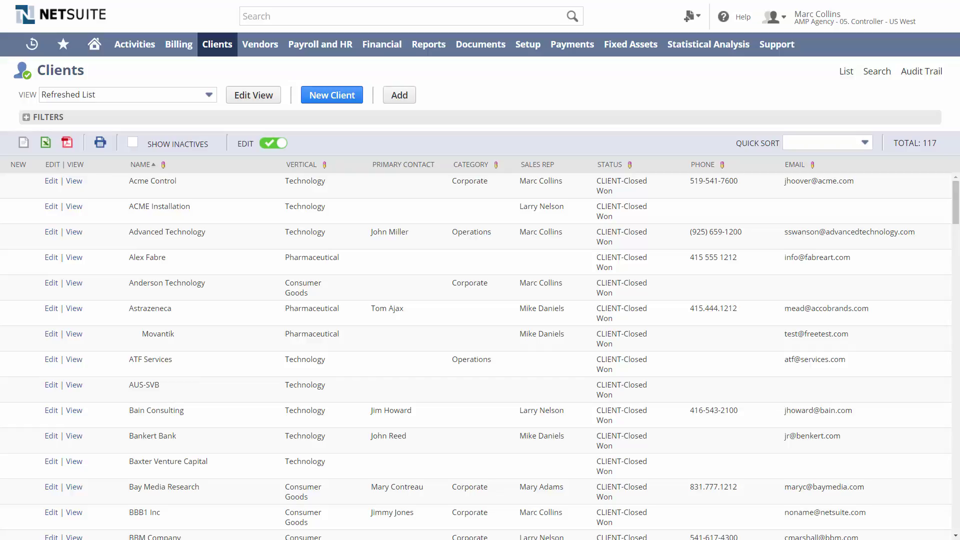
Open the Acme Control client's Vertical value for inline editing in the client list.
click(347, 184)
click(334, 185)
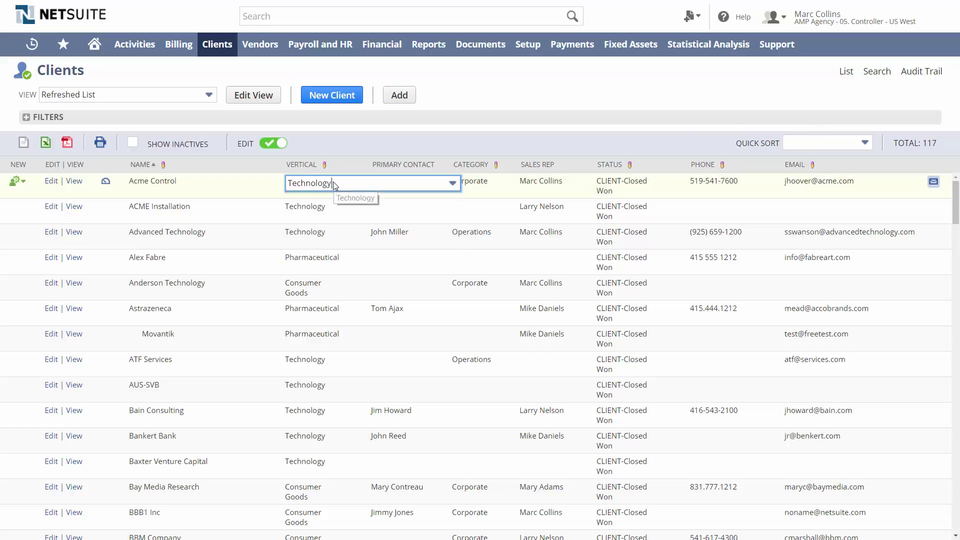
click(443, 103)
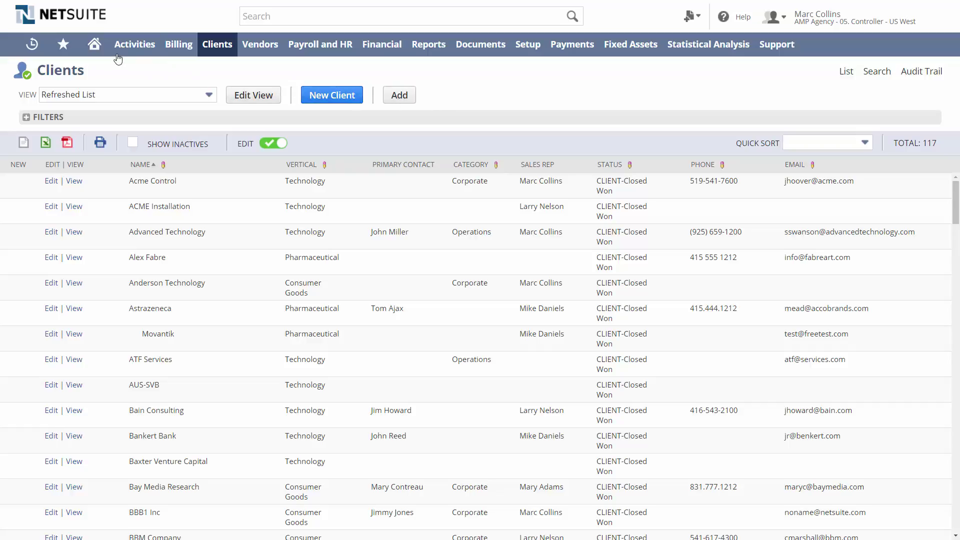
Customize the A/R Aging Summary report behind the home dashboard's Receivables KPI and name the custom report "Aging by Vertical".
click(98, 52)
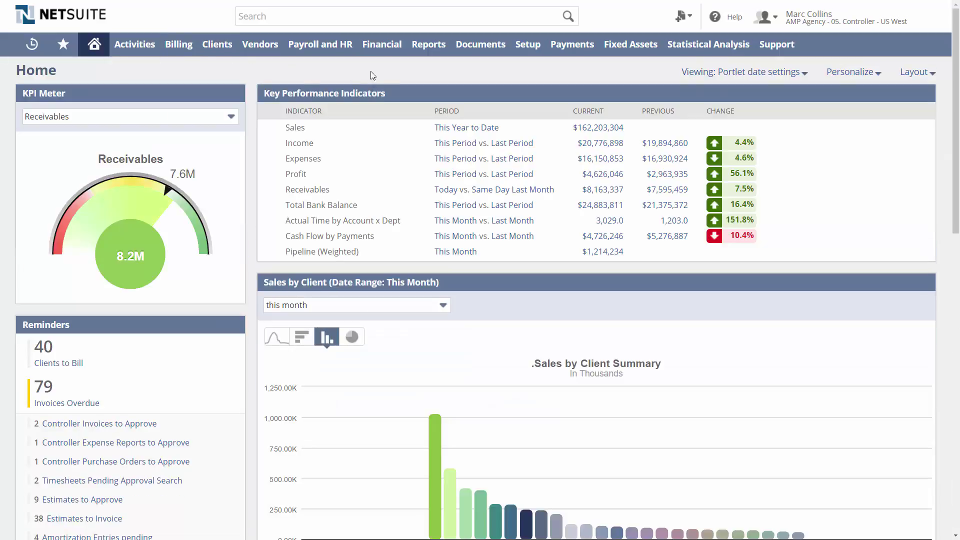
click(603, 192)
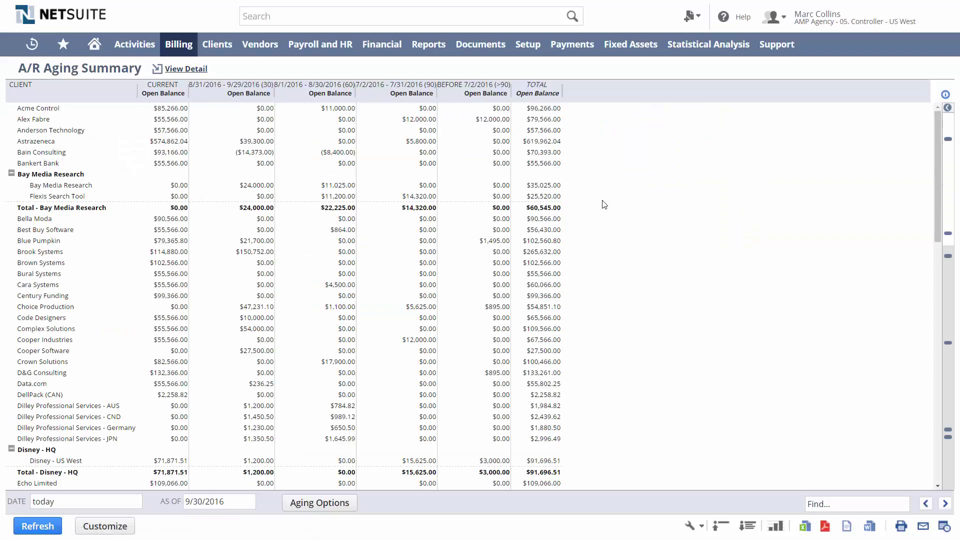
click(105, 526)
key(ctrl+a)
text(Aging by Vertical)
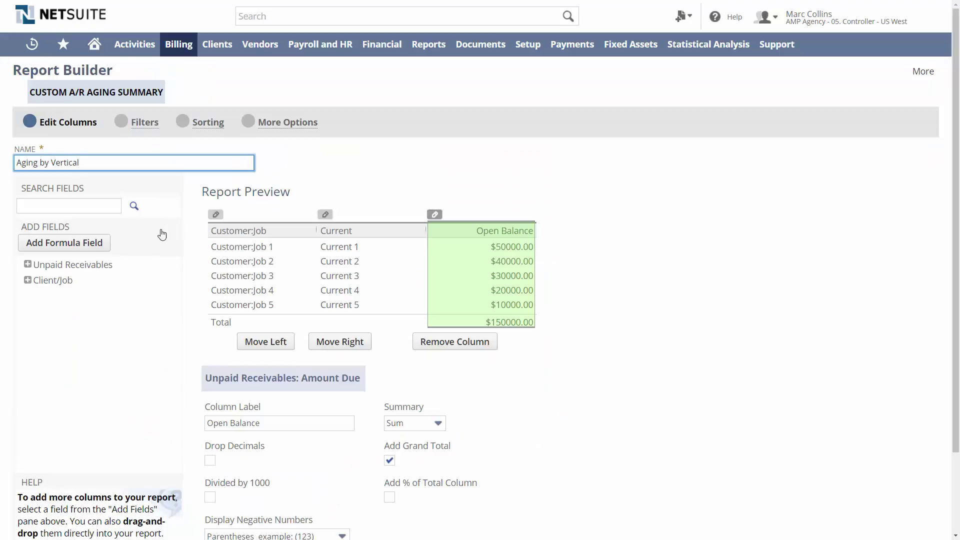
Add the Name field of the Client/Job Vertical to the report and place it as the first column.
click(28, 280)
drag(178, 250, 185, 444)
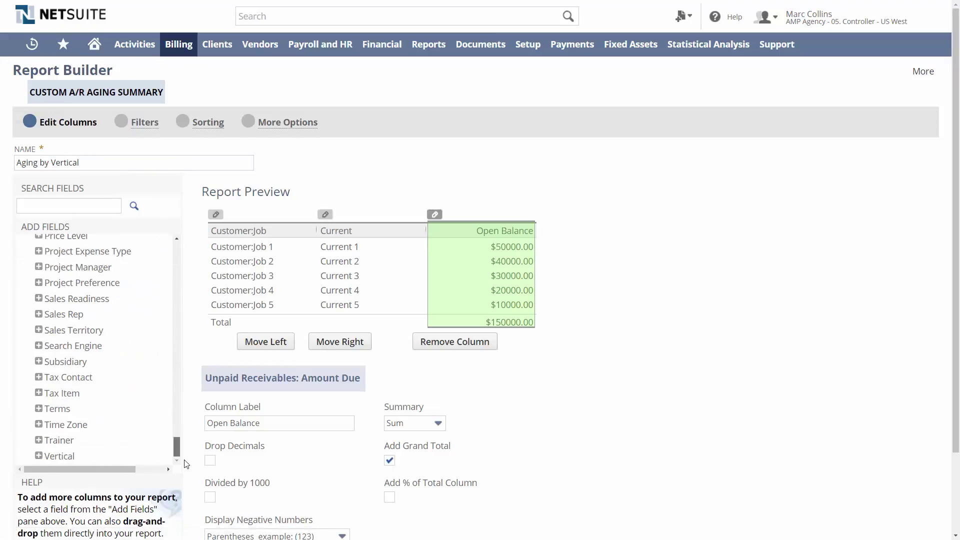
click(59, 456)
click(69, 296)
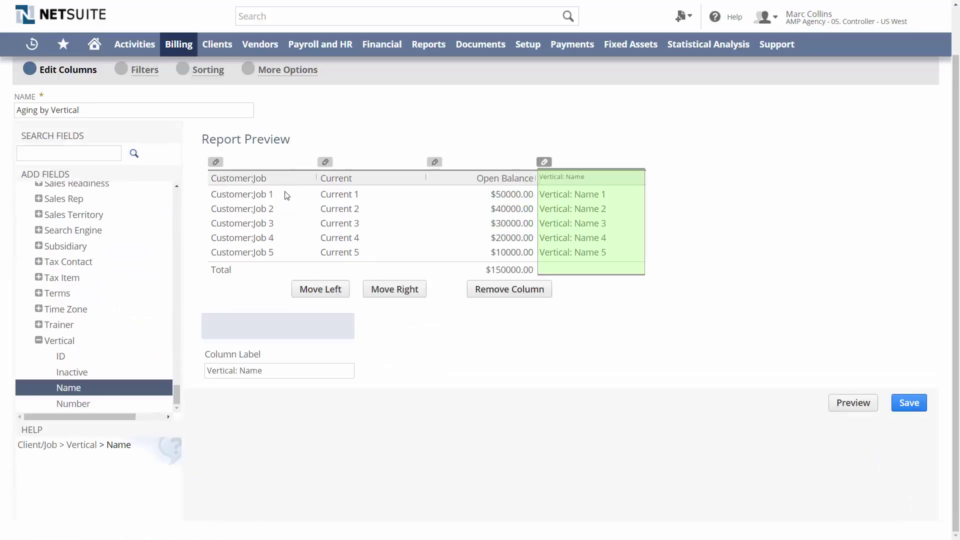
drag(545, 163, 220, 162)
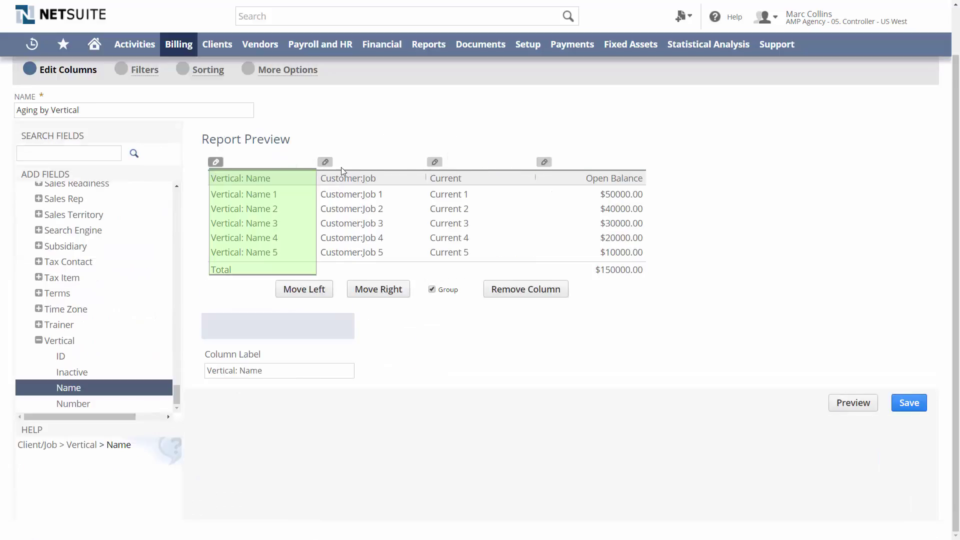
click(355, 175)
click(395, 290)
Preview the Aging by Vertical report collapsed to its verticals and expand the Pharmaceutical group.
click(853, 403)
click(751, 527)
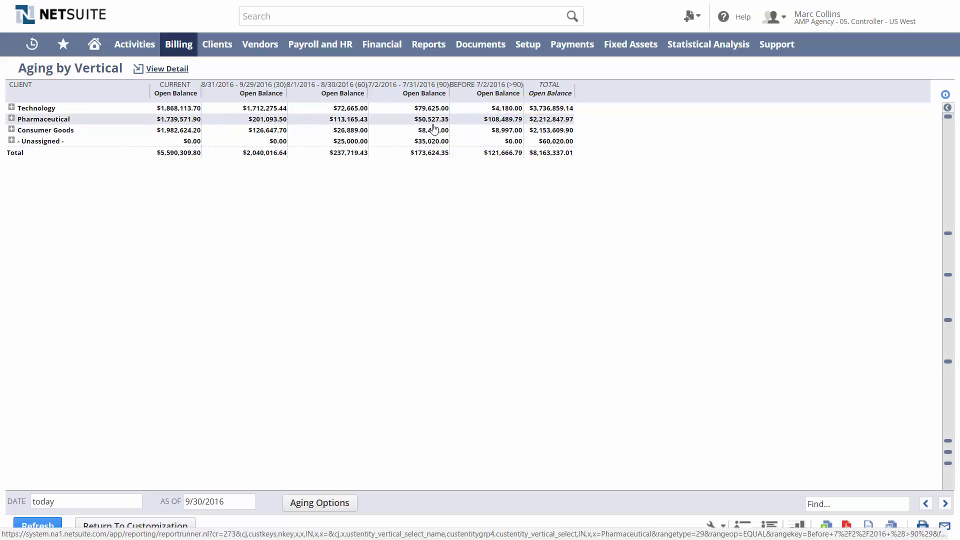
click(11, 119)
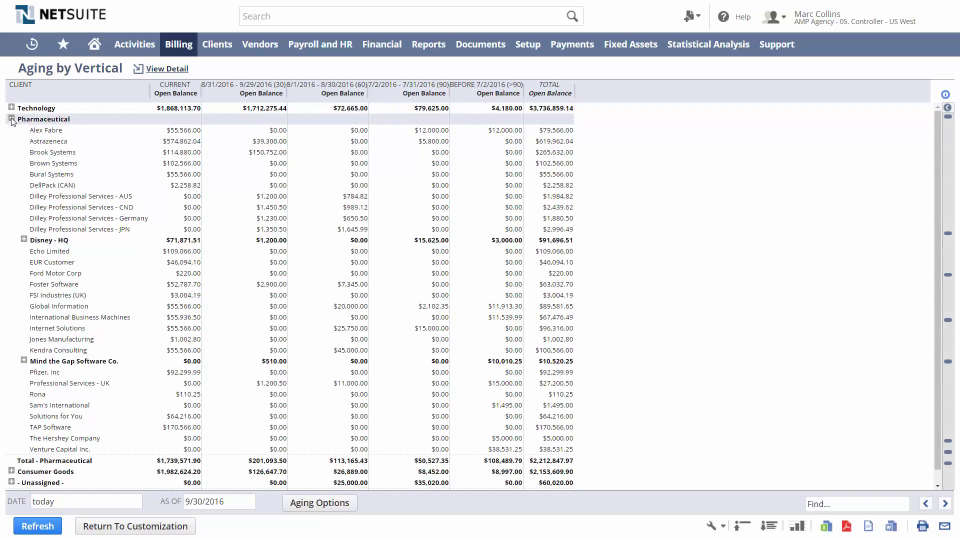
Open the Invoice Collection Workflow for editing and examine its states and transitions from start to end.
click(94, 44)
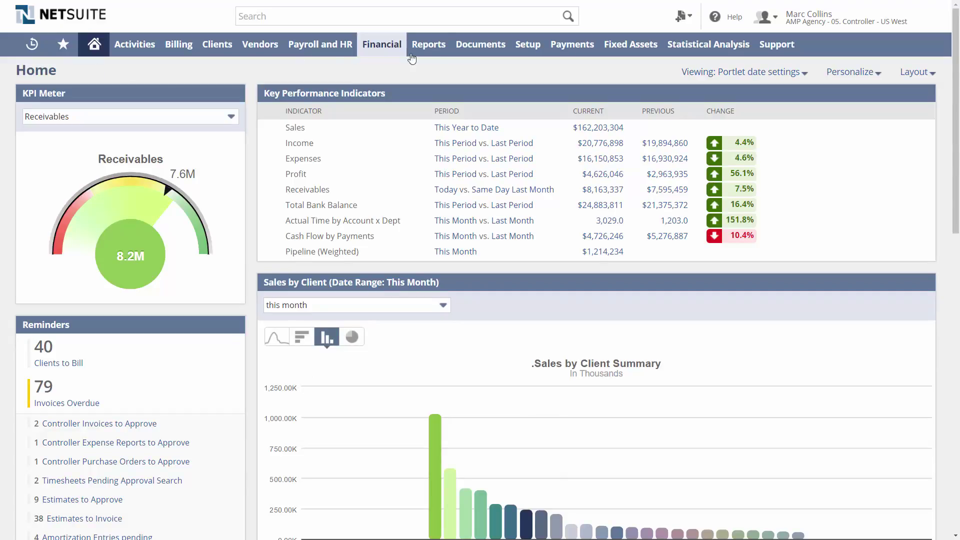
mouse_move(526, 42)
mouse_move(547, 158)
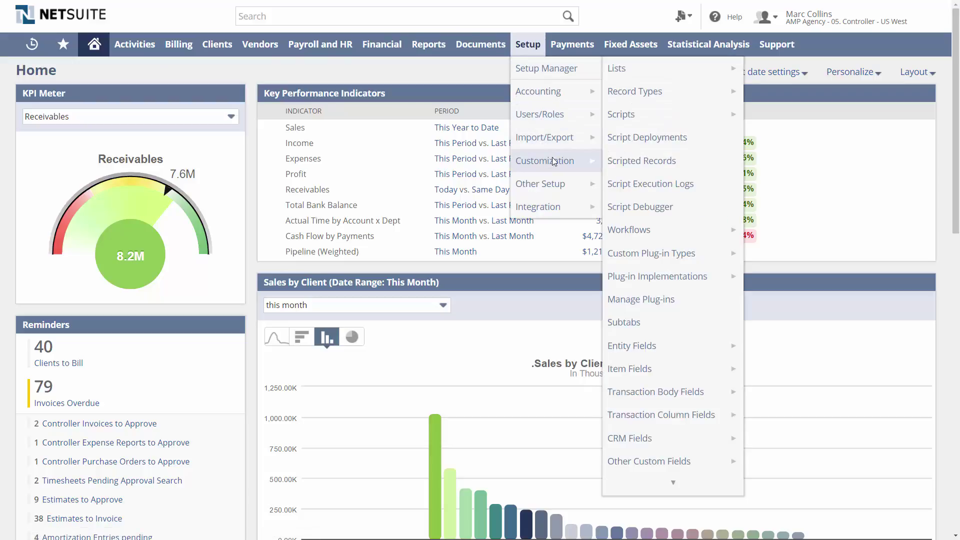
click(642, 235)
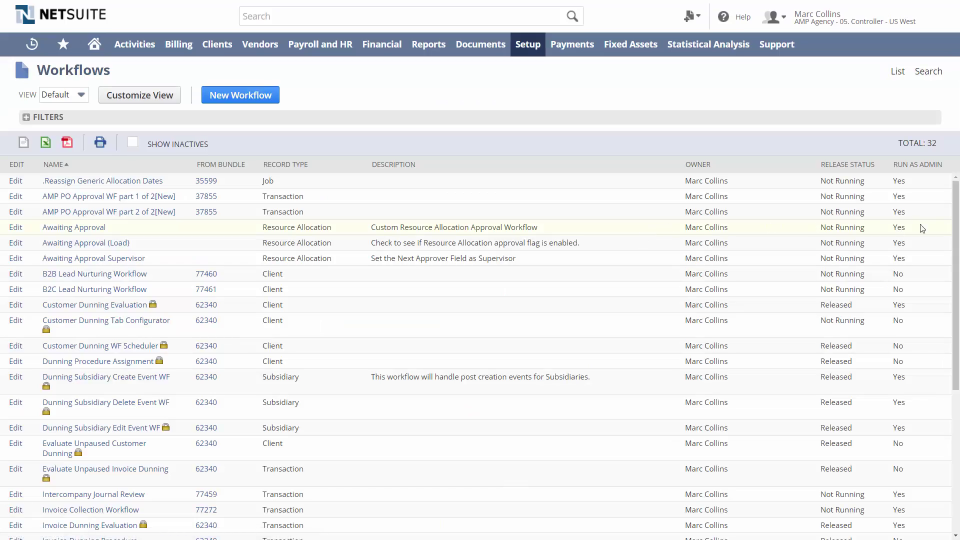
drag(955, 227, 958, 403)
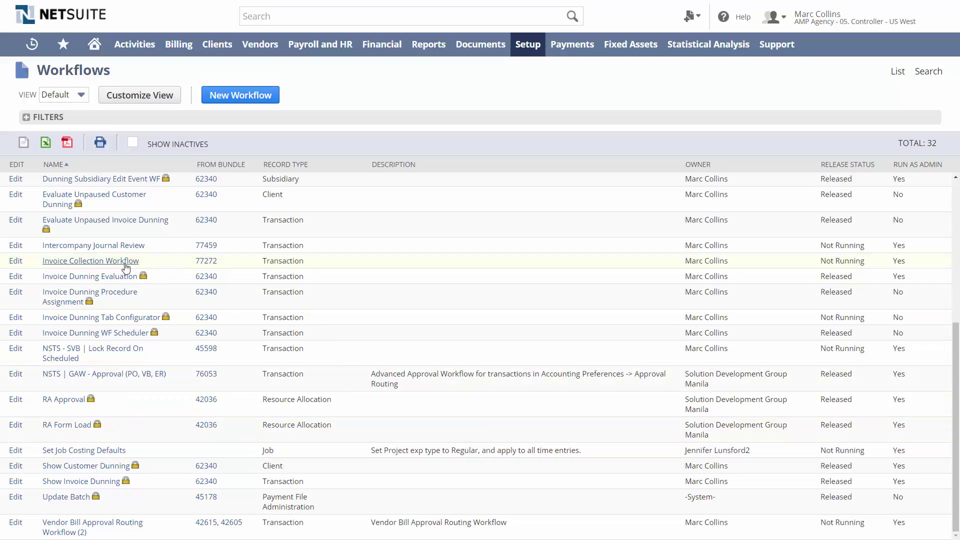
click(19, 263)
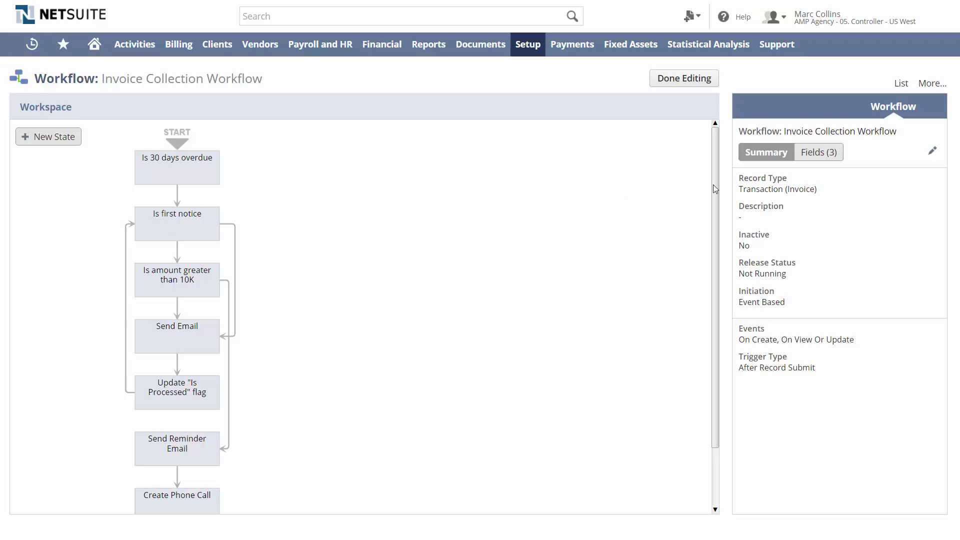
drag(716, 183, 731, 290)
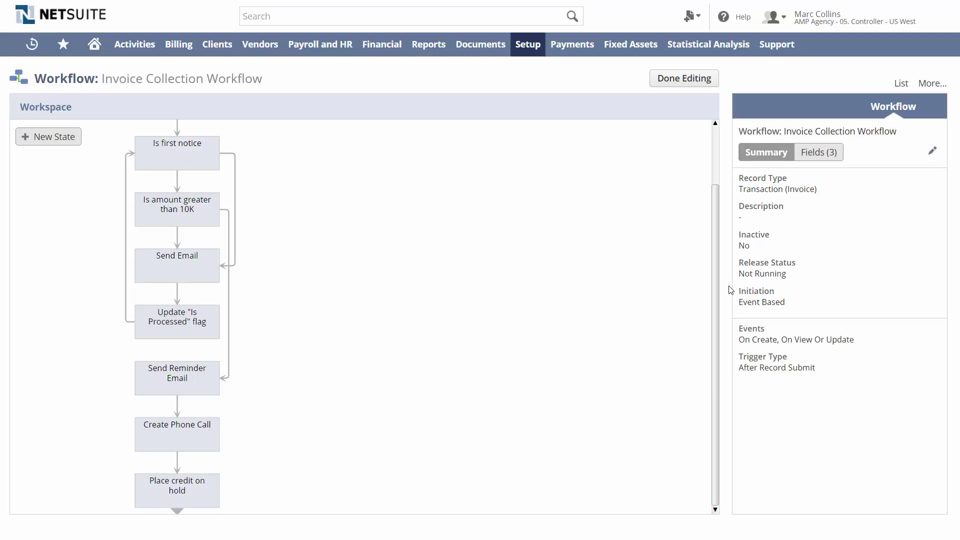
drag(730, 290, 714, 177)
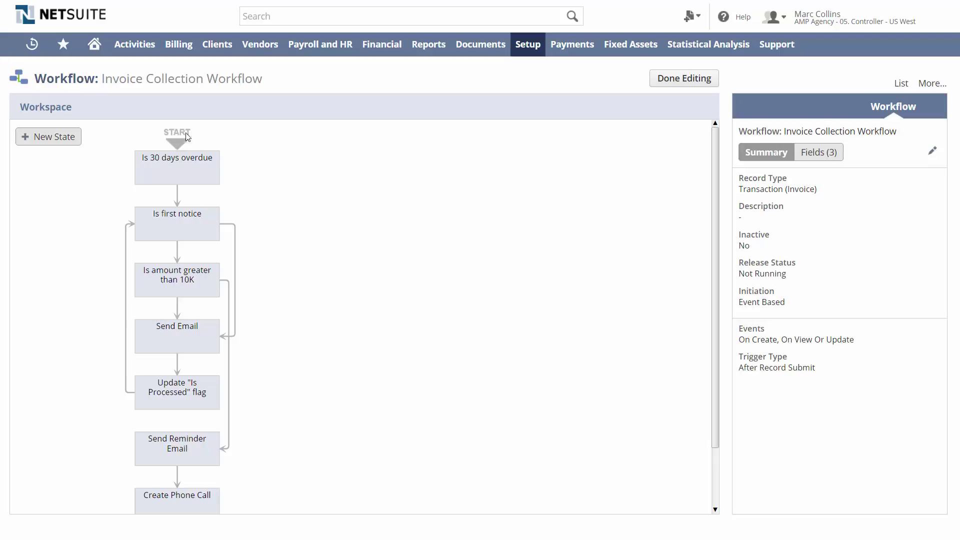
Add a new state to the Invoice Collection Workflow and name it "Is Pharma?".
click(69, 141)
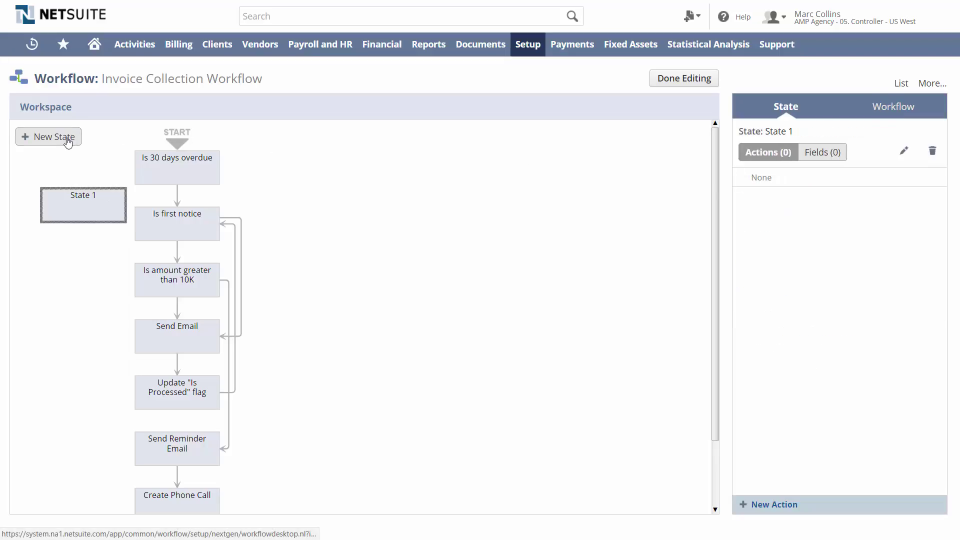
click(903, 151)
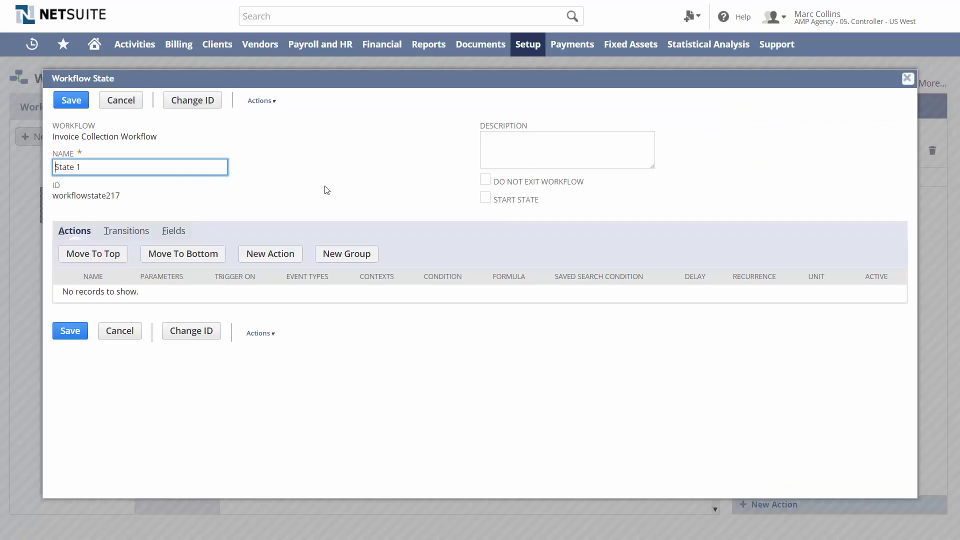
key(ctrl+a)
text(Check for Pharma)
Create a new transition from the Is Pharma? state to the Send Email state.
click(126, 231)
click(277, 253)
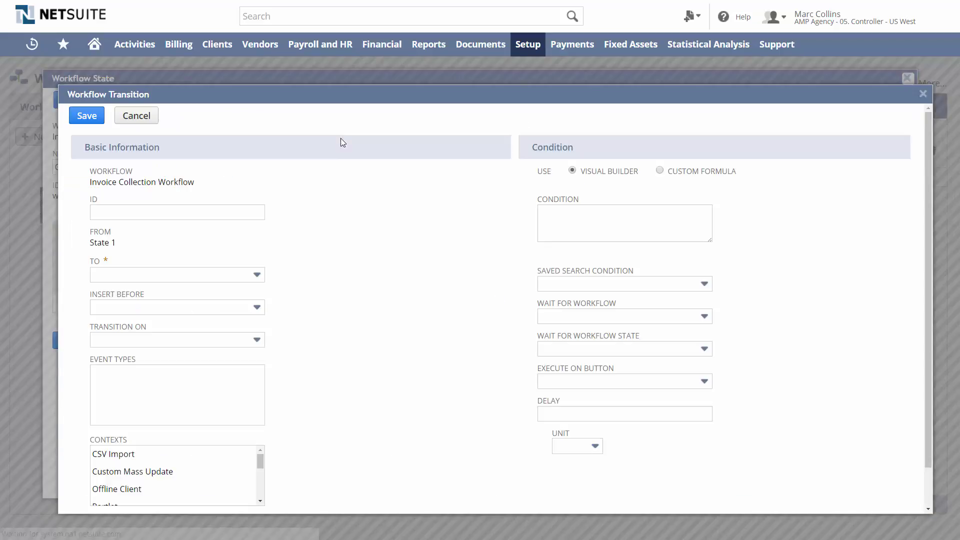
click(244, 275)
click(150, 394)
Start a visual-builder condition for the transition that tests the Vertical field of the Customer record.
click(685, 219)
click(724, 212)
click(82, 143)
key(Down)
key(Tab)
click(82, 144)
text(Vertical)
key(Tab)
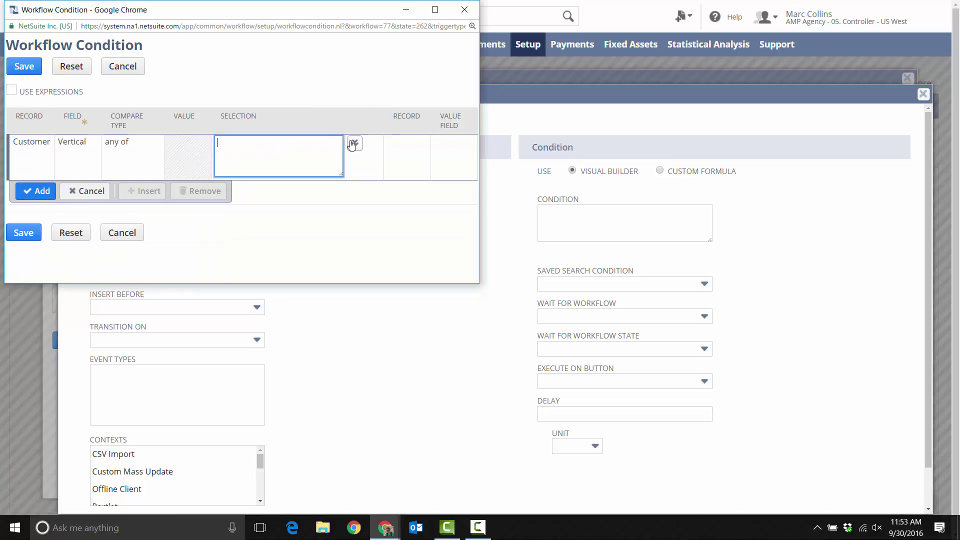
Make the Vertical condition match any of Pharmaceutical, and save the condition with its transition and state.
click(346, 145)
click(96, 137)
click(70, 255)
click(36, 188)
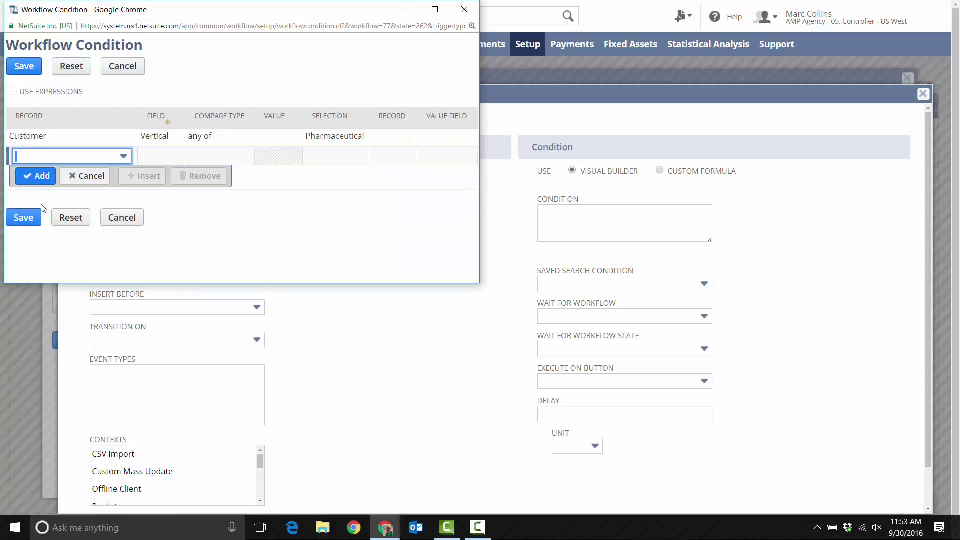
click(26, 230)
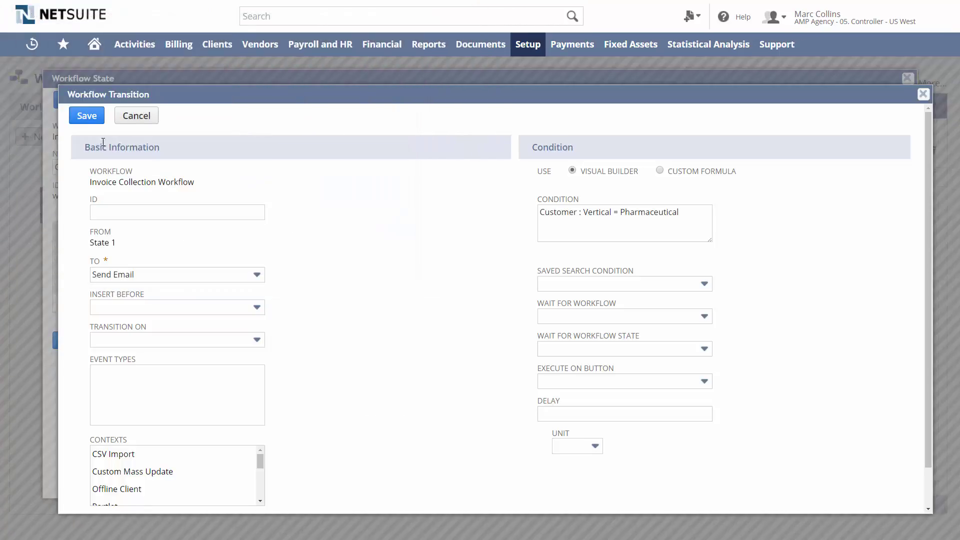
click(95, 124)
click(72, 99)
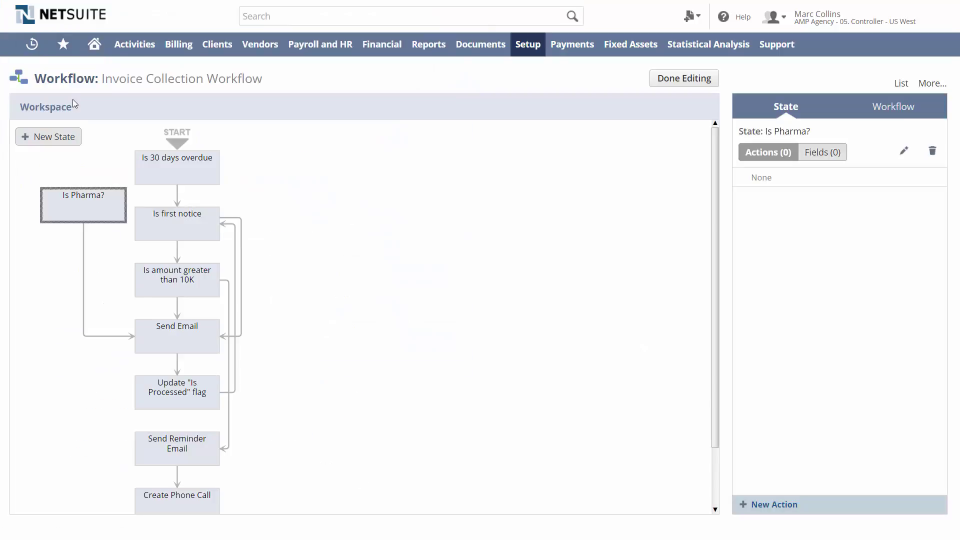
Connect the Is 30 days overdue state to the Is Pharma? state with a transition and finish editing the workflow.
drag(176, 186, 93, 198)
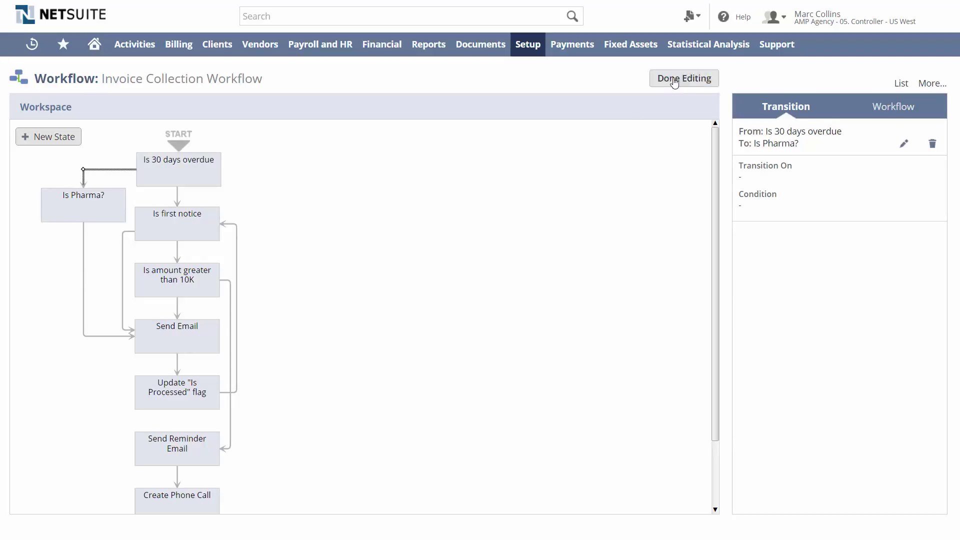
click(659, 82)
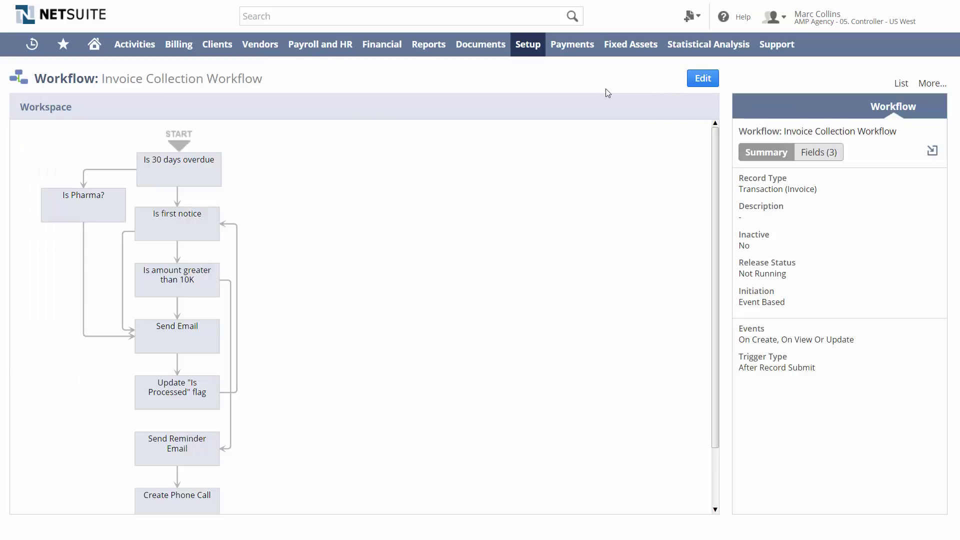